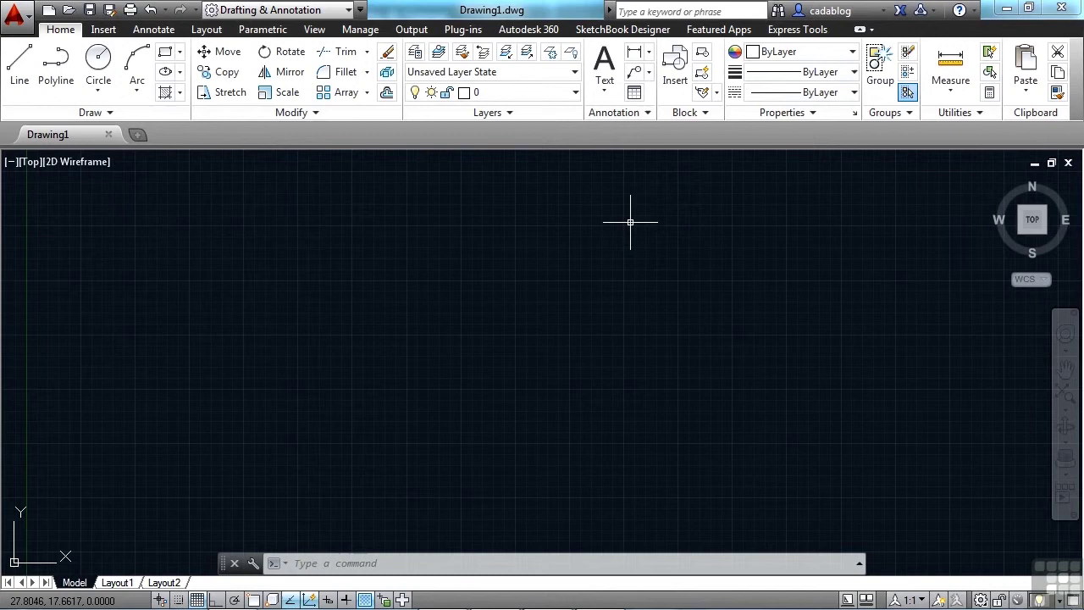
Show the Featured Apps tab and launch the Autodesk Exchange Apps website for AutoCAD 2014.
{"action": "left_click", "coordinate": [719, 31]}
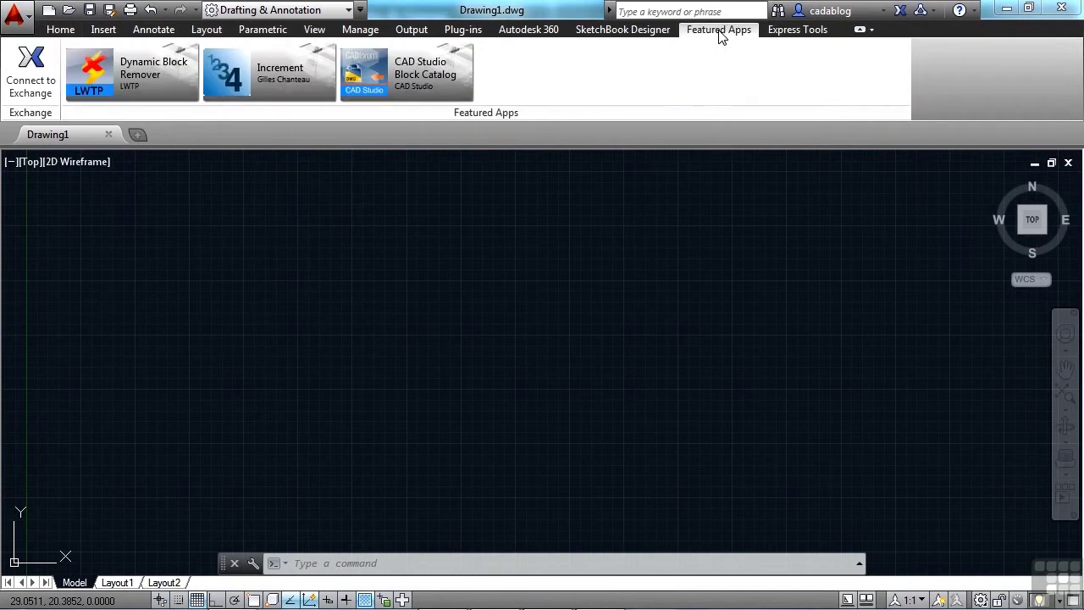
{"action": "left_click", "coordinate": [34, 76]}
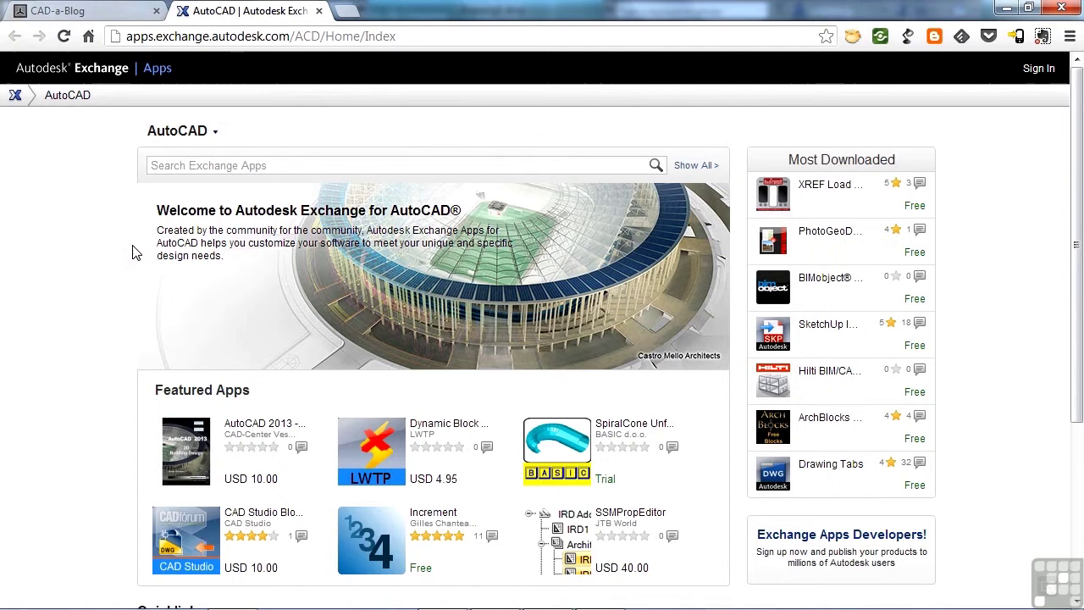
{"action": "left_click", "coordinate": [215, 137]}
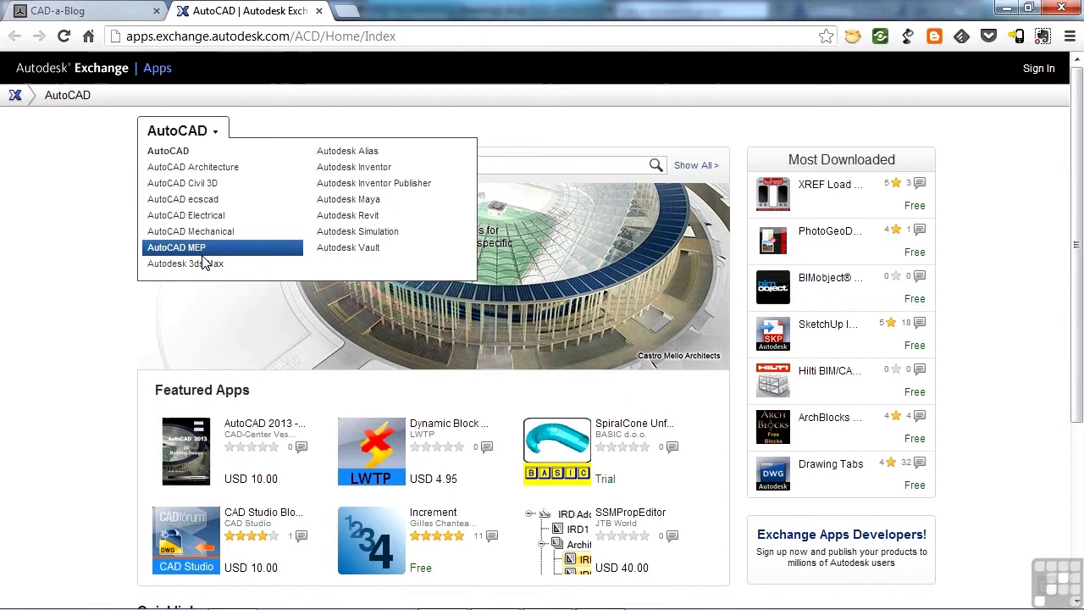
{"action": "left_click", "coordinate": [95, 250]}
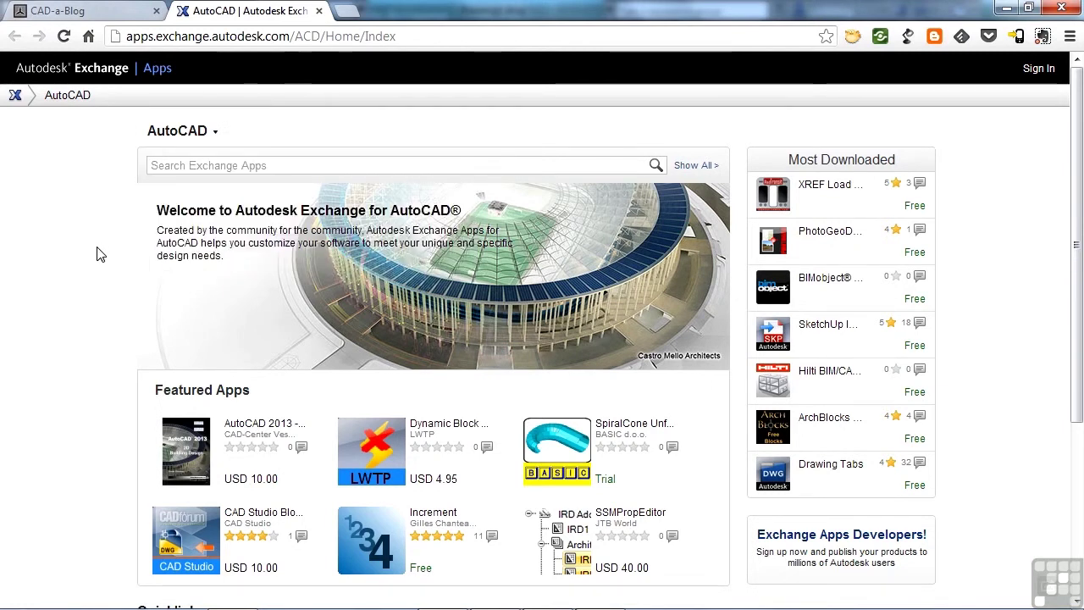
{"action": "scroll", "coordinate": [119, 254], "scroll_direction": "down", "scroll_amount": 2}
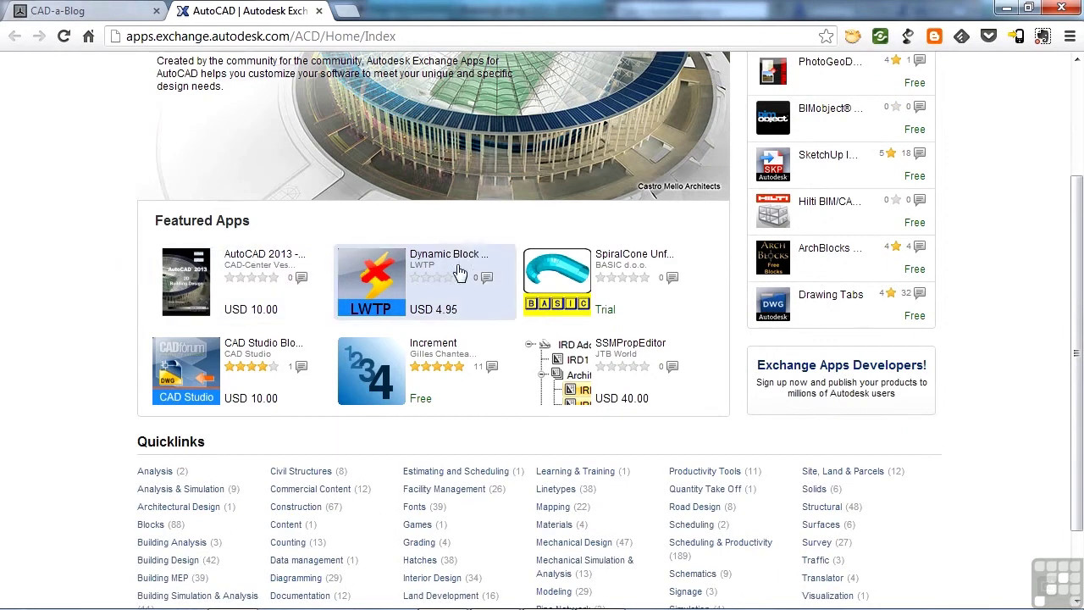
{"action": "scroll", "coordinate": [477, 368], "scroll_direction": "up", "scroll_amount": 1}
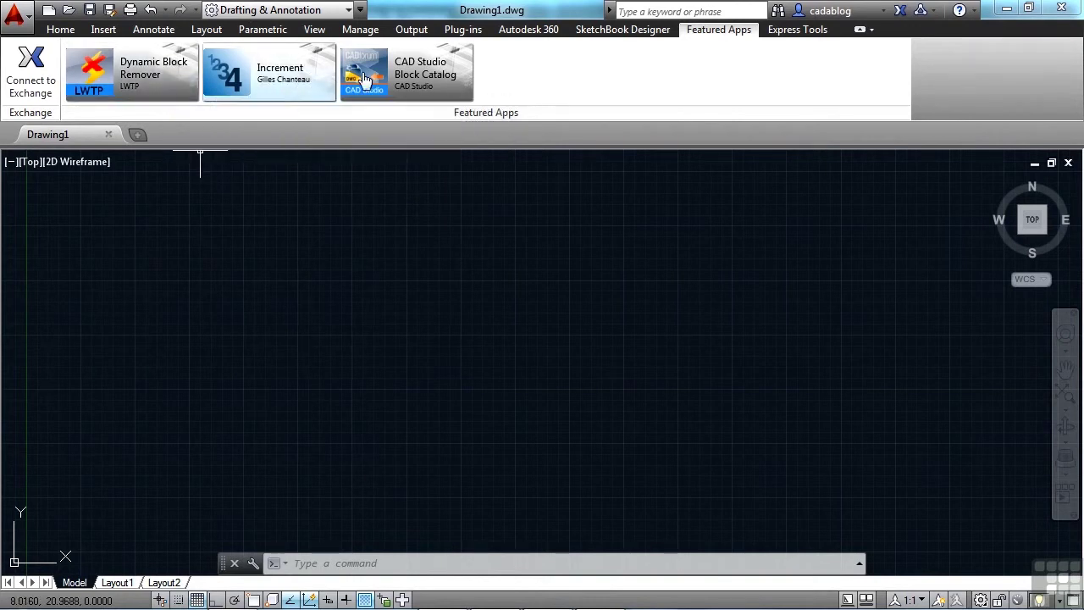
View the CAD Studio Block Catalog store page, then minimize the browser.
{"action": "left_click", "coordinate": [413, 81]}
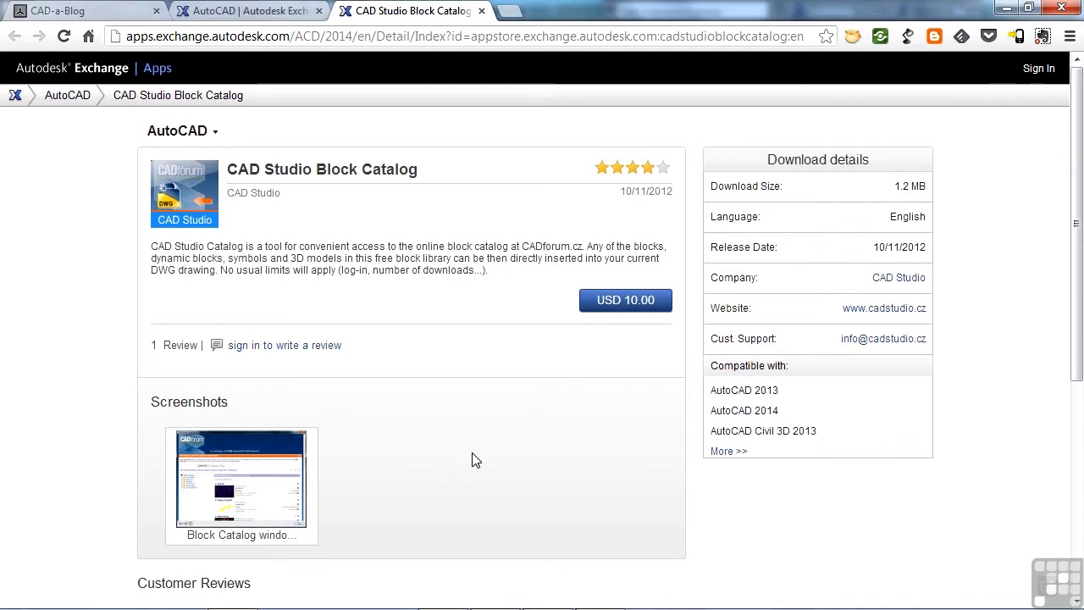
{"action": "left_click", "coordinate": [1006, 9]}
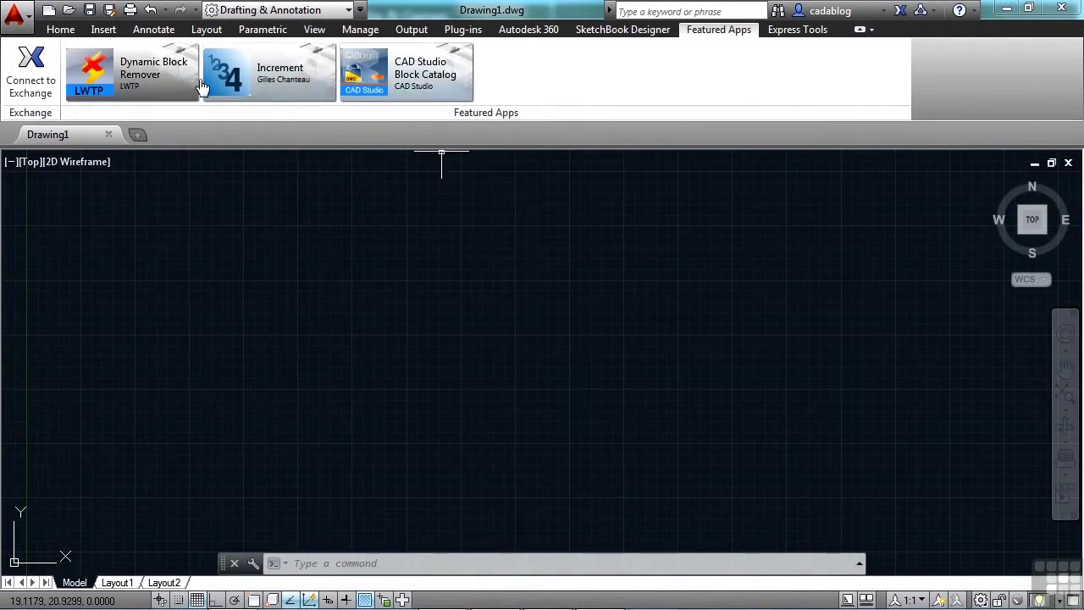
Switch to the Plug-ins ribbon tab to show the Exchange App Manager tool.
{"action": "left_click", "coordinate": [470, 31]}
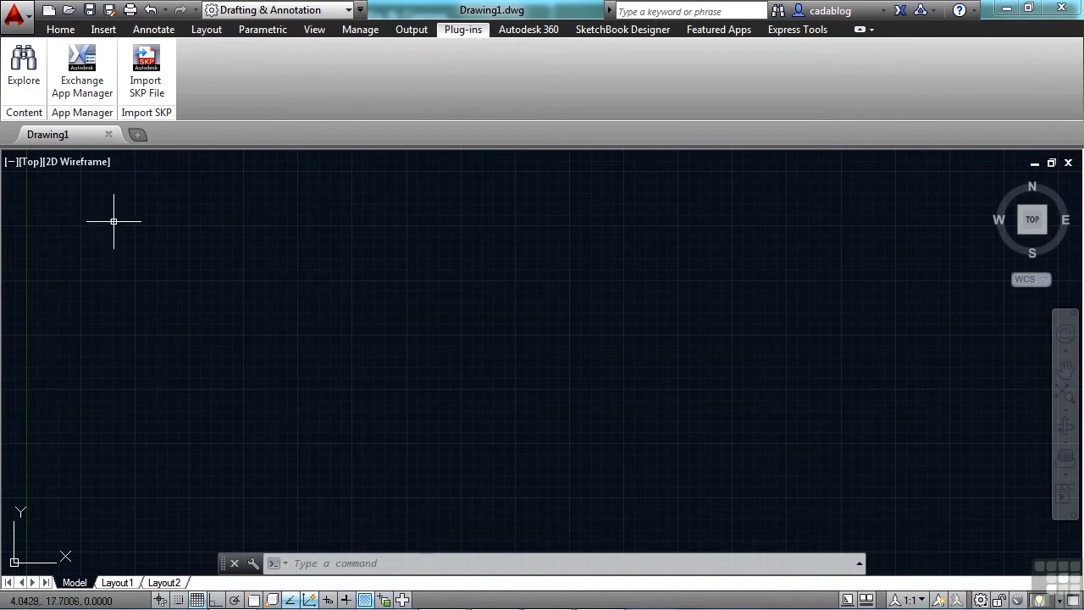
{"action": "left_click", "coordinate": [84, 71]}
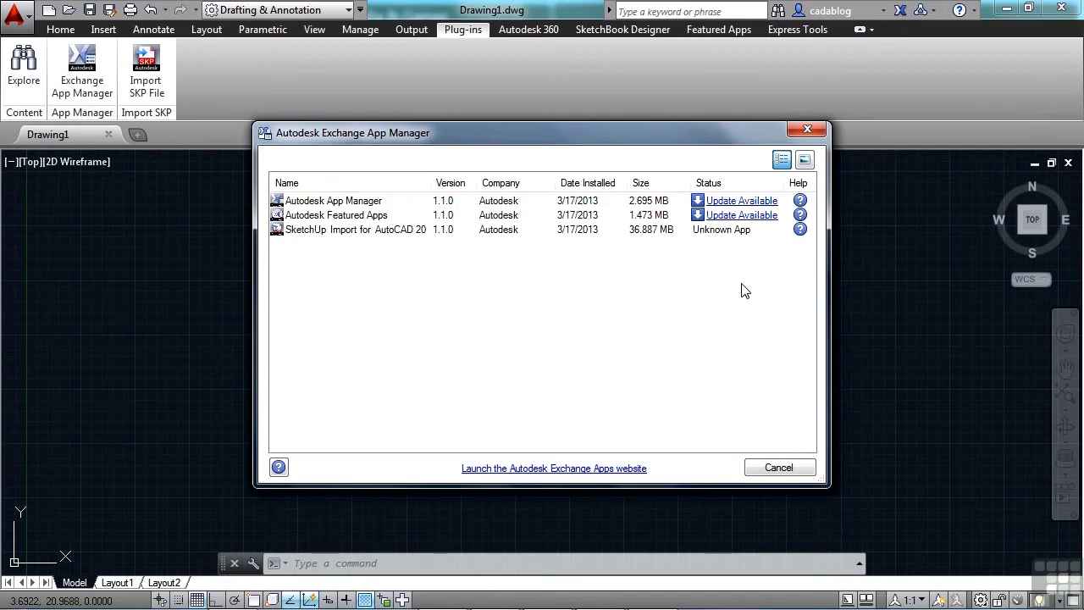
{"action": "left_click", "coordinate": [807, 129]}
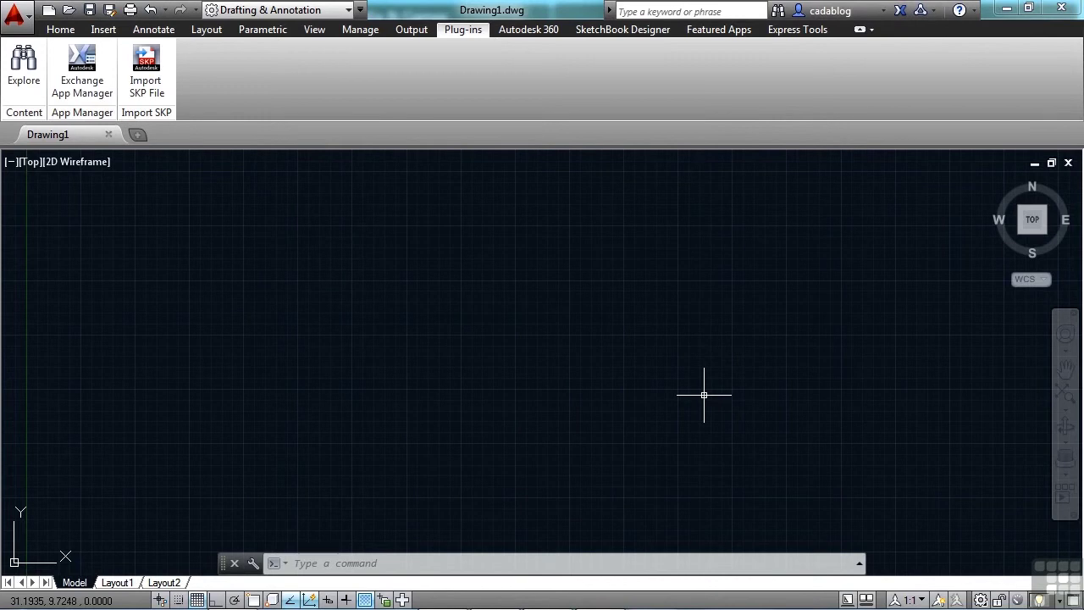